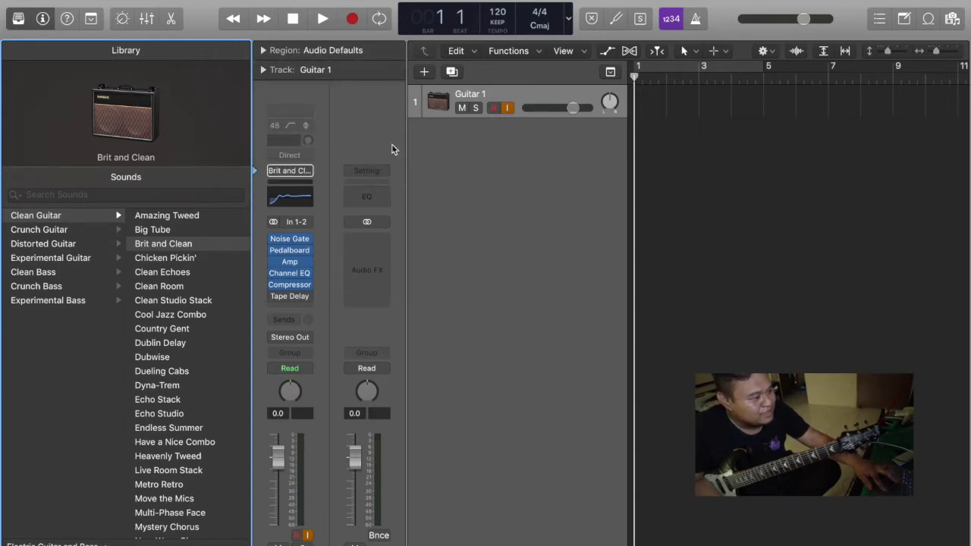
- Rename the Guitar 1 track as RIDEMMMM
double_click(481, 93)
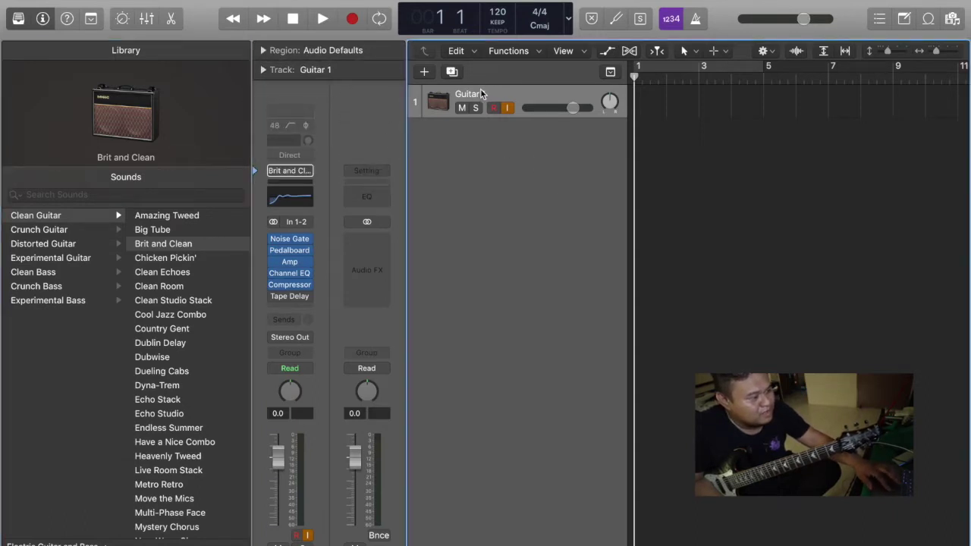
key(BackSpace)
text(RIDEMMMM)
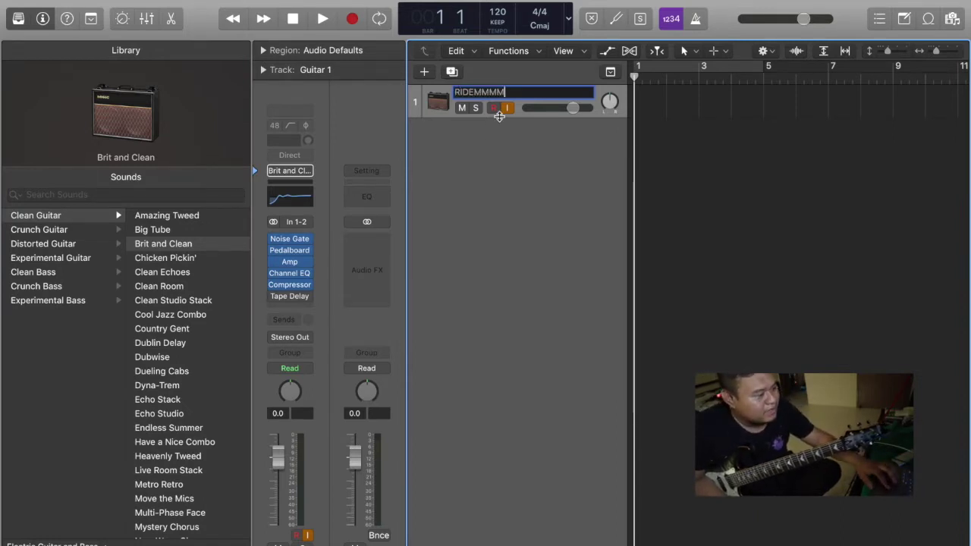
- View the pedals in the Brit and Clean patch's Pedalboard plug-in and close it
mouse_move(291, 252)
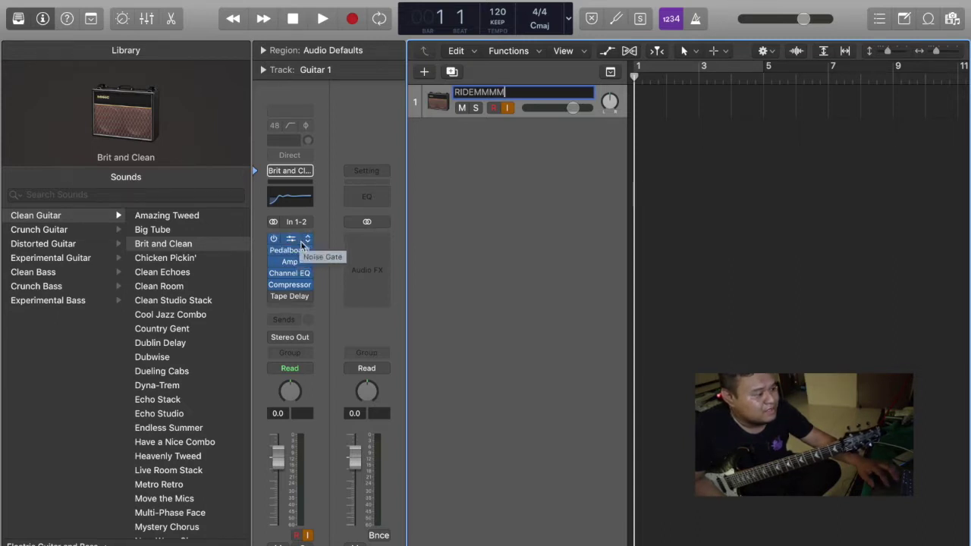
click(300, 256)
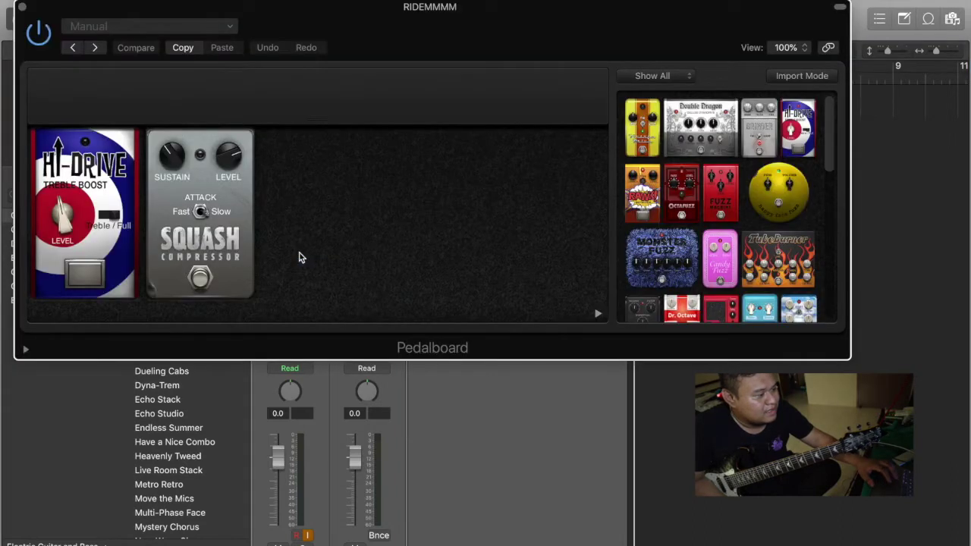
click(22, 7)
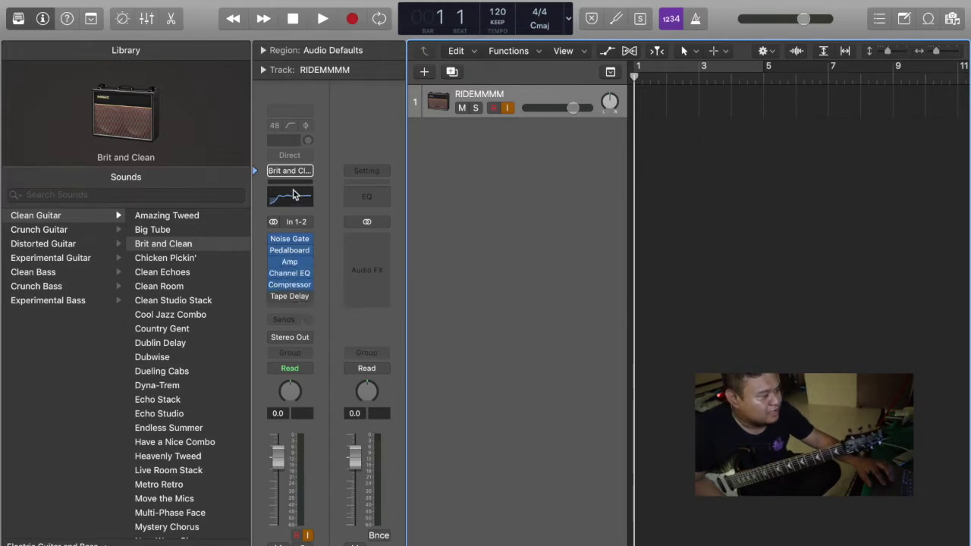
- Load the Brown Tone Metal distorted guitar patch on the RIDEMMMM track and turn on the metronome click
click(78, 246)
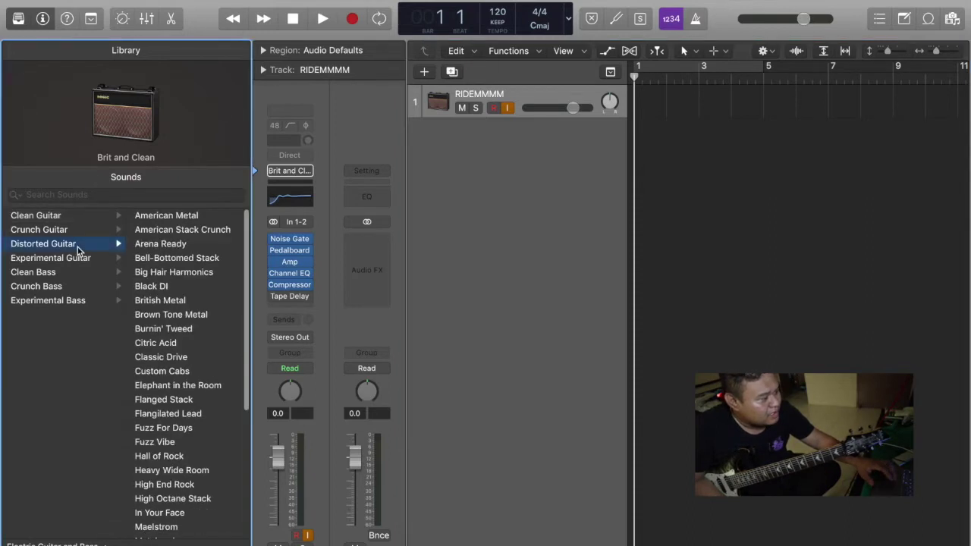
click(195, 317)
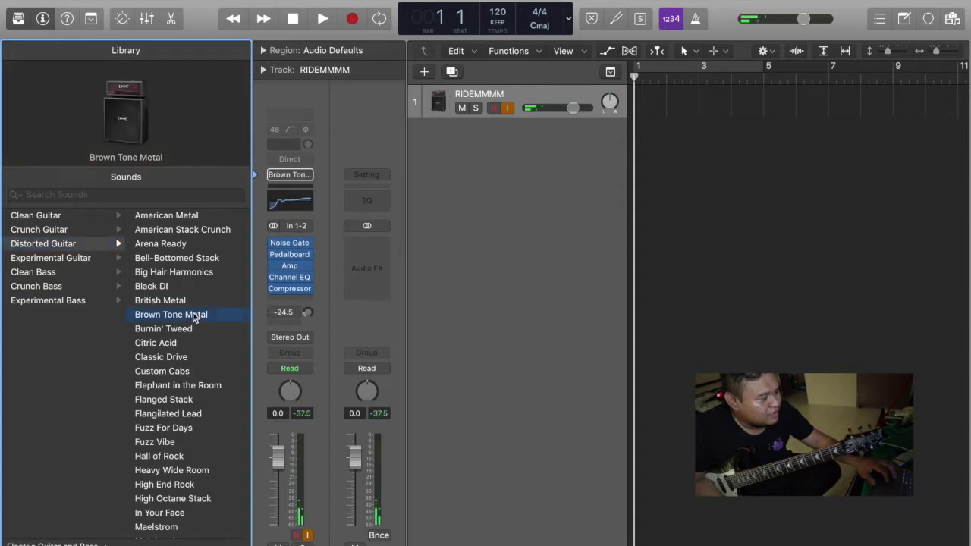
click(697, 21)
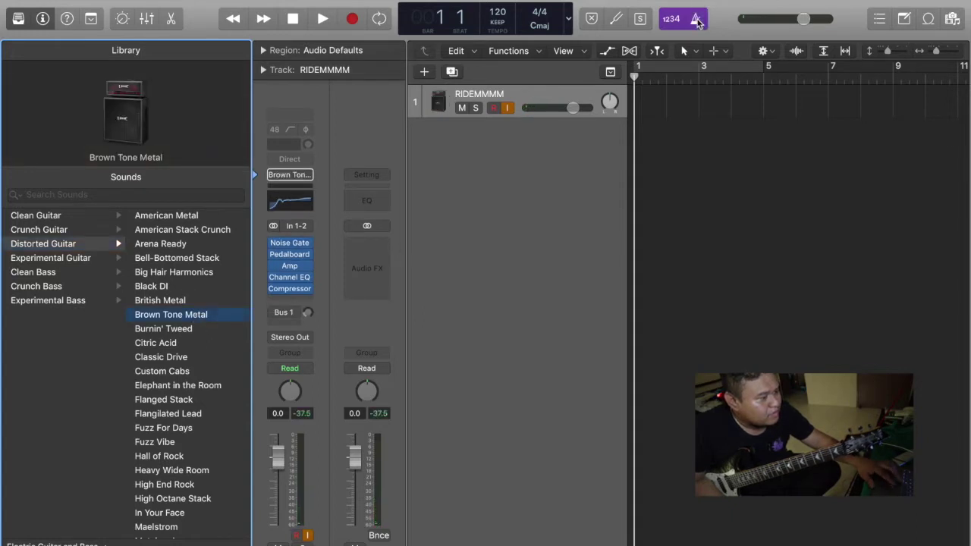
- Change the cabinet microphone in the track's Amp Designer to Dynamic 57 and close the plug-in
click(302, 266)
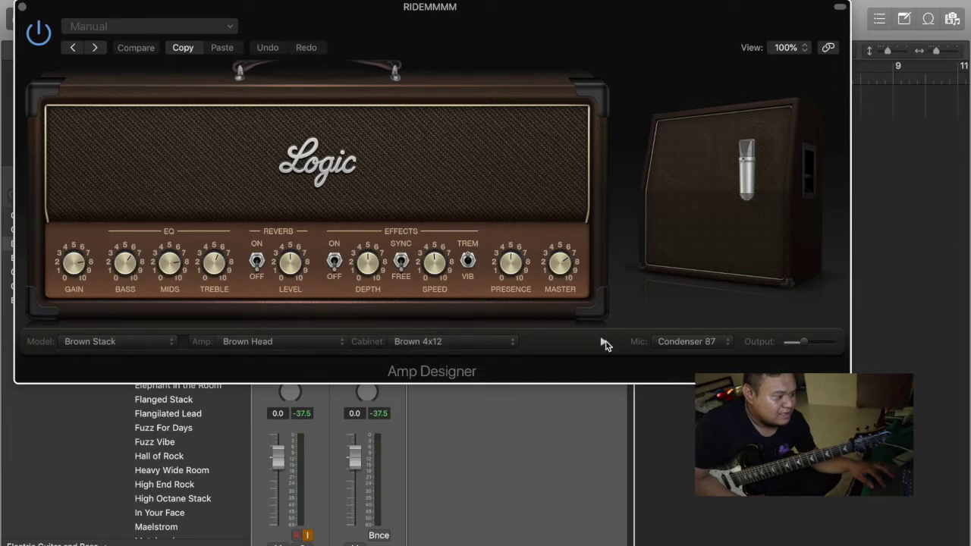
click(604, 342)
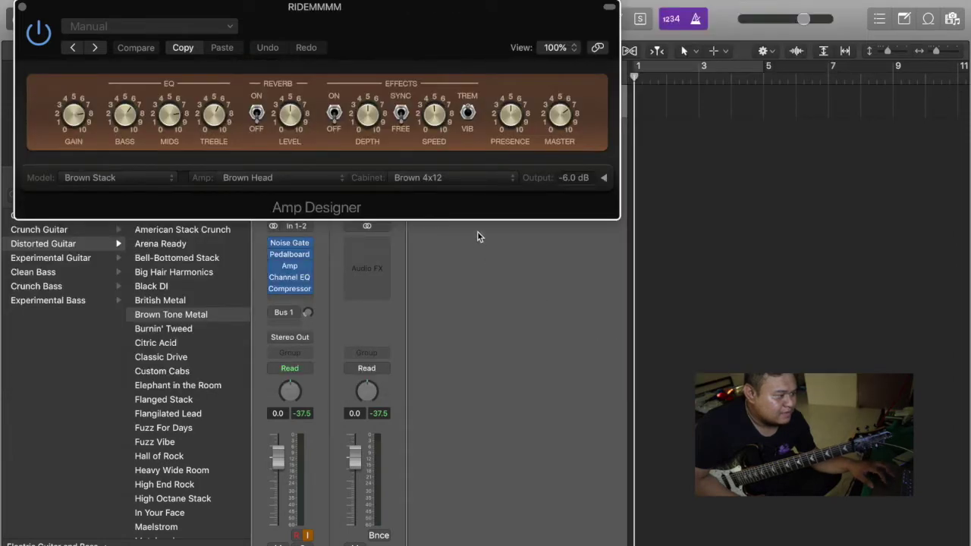
click(604, 180)
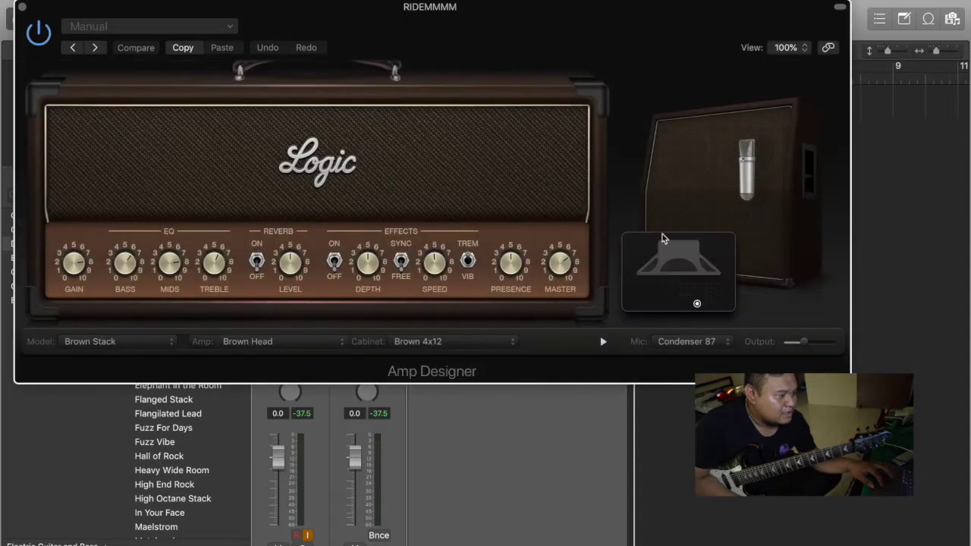
click(700, 341)
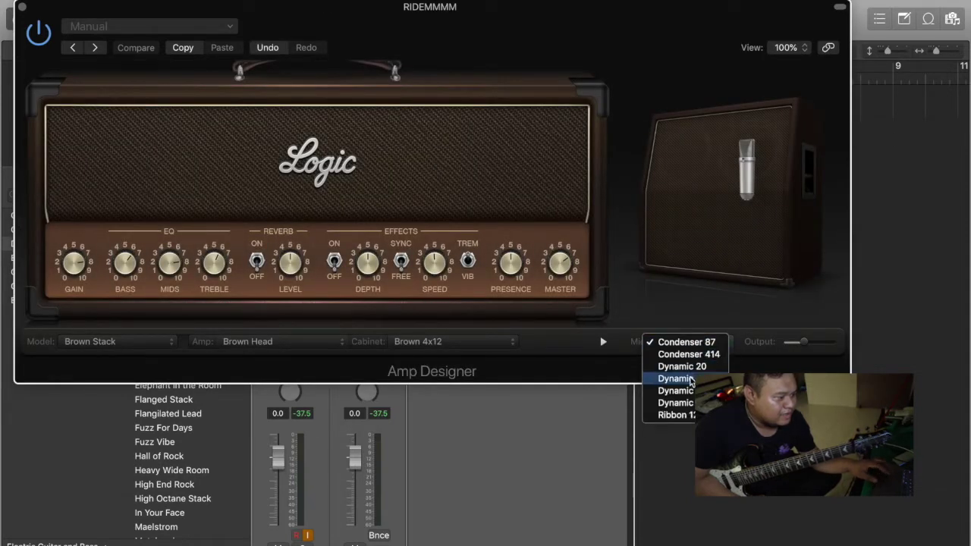
click(691, 378)
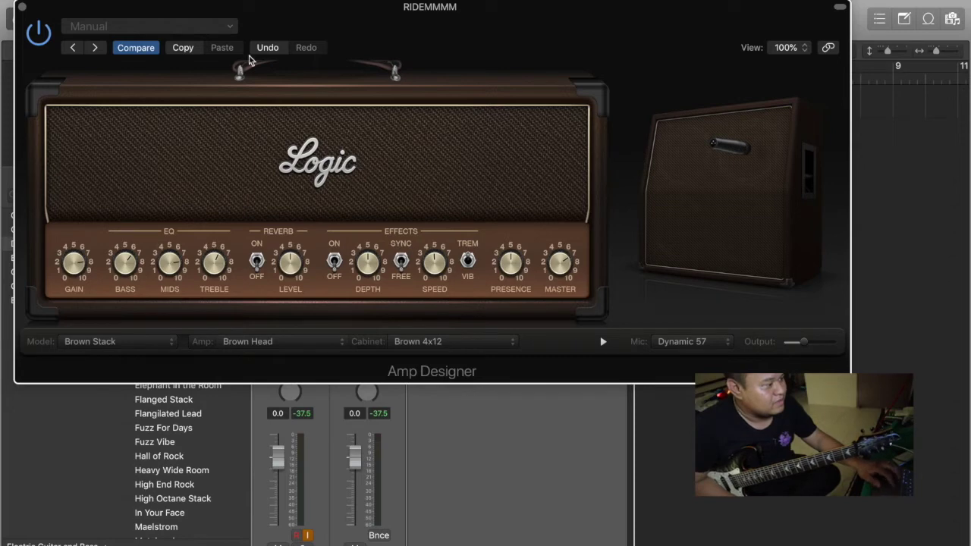
click(22, 7)
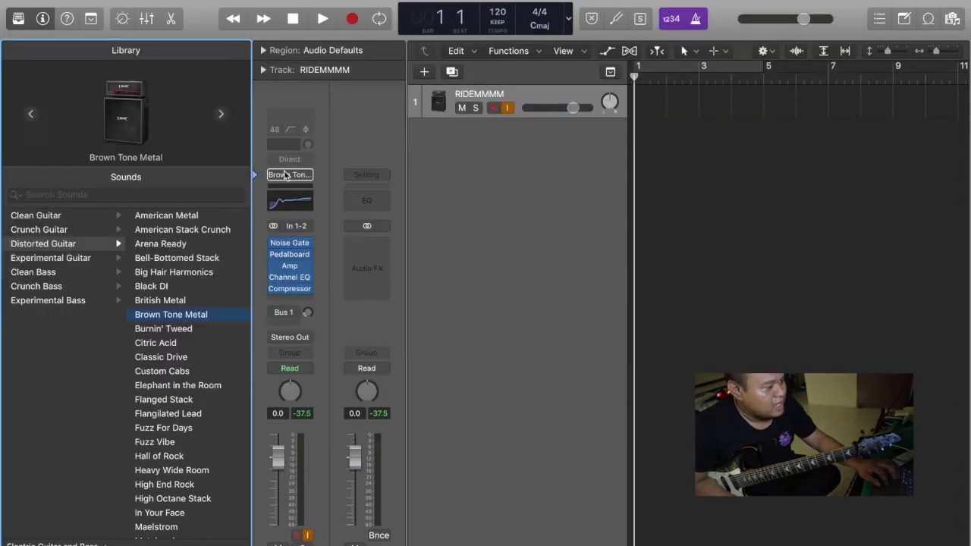
- Review the pedals in the Brown Tone Metal patch's Pedalboard plug-in and close it
click(304, 260)
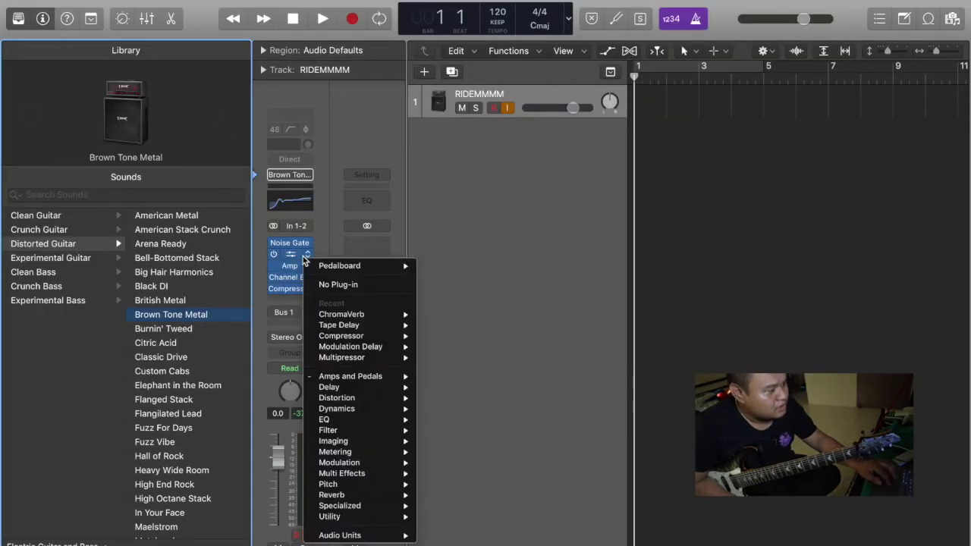
click(298, 258)
click(298, 259)
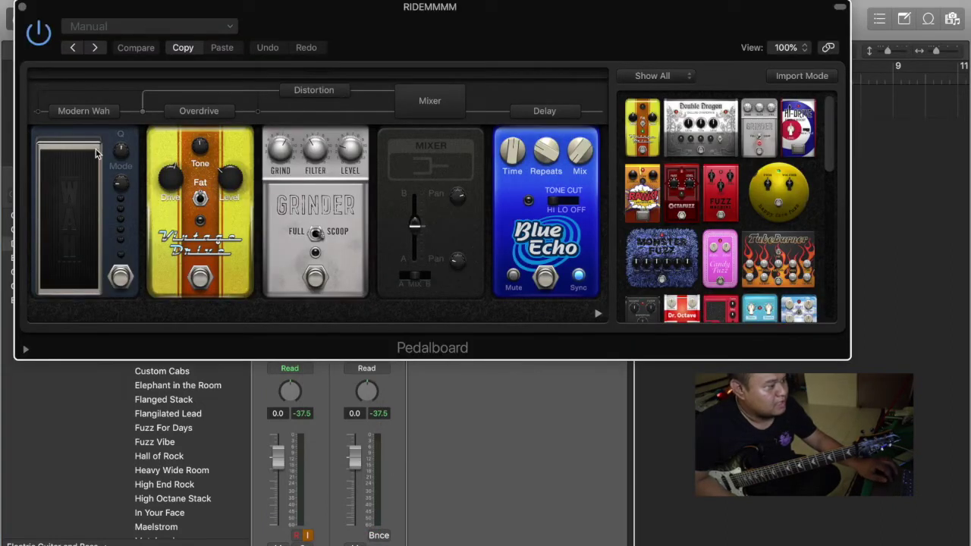
click(21, 7)
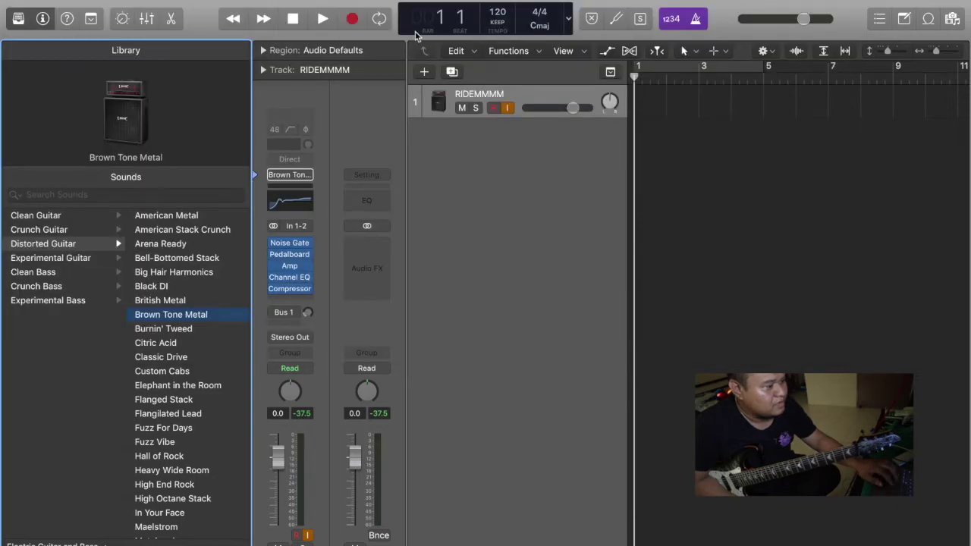
- Arm the RIDEMMMM track and record a guitar take from bar 1 to about bar 13
click(493, 108)
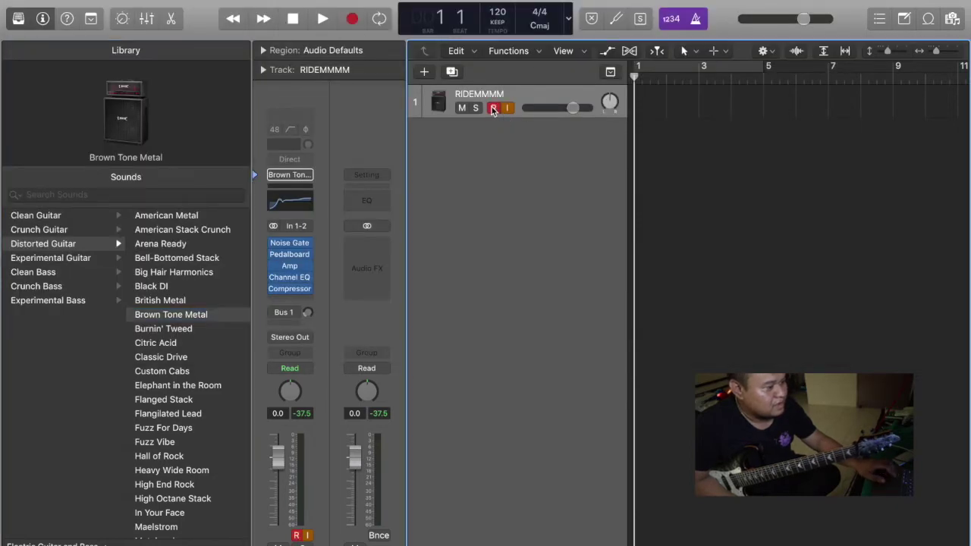
key(r)
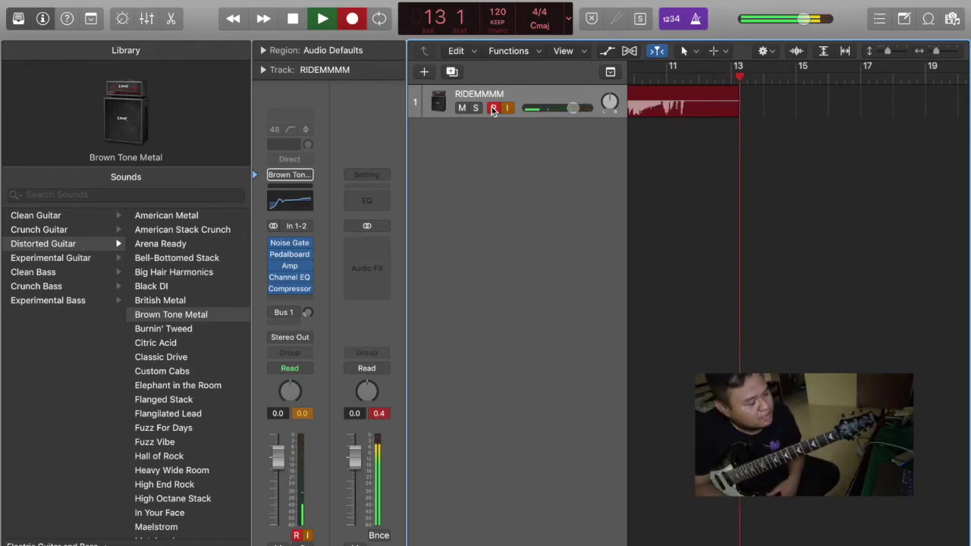
key(space)
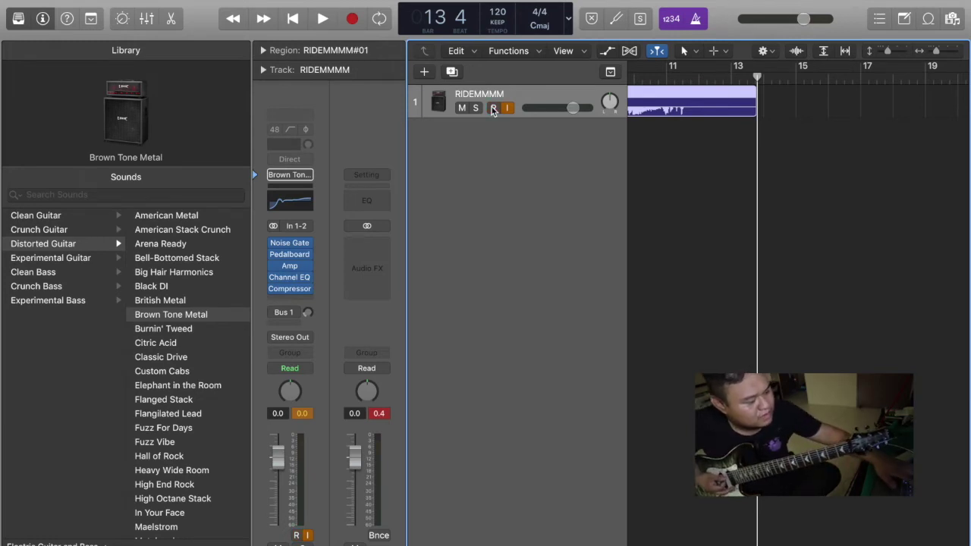
- Record a second guitar take on the RIDEMMMM track, continuing from the end of the first take to bar 25
key(space)
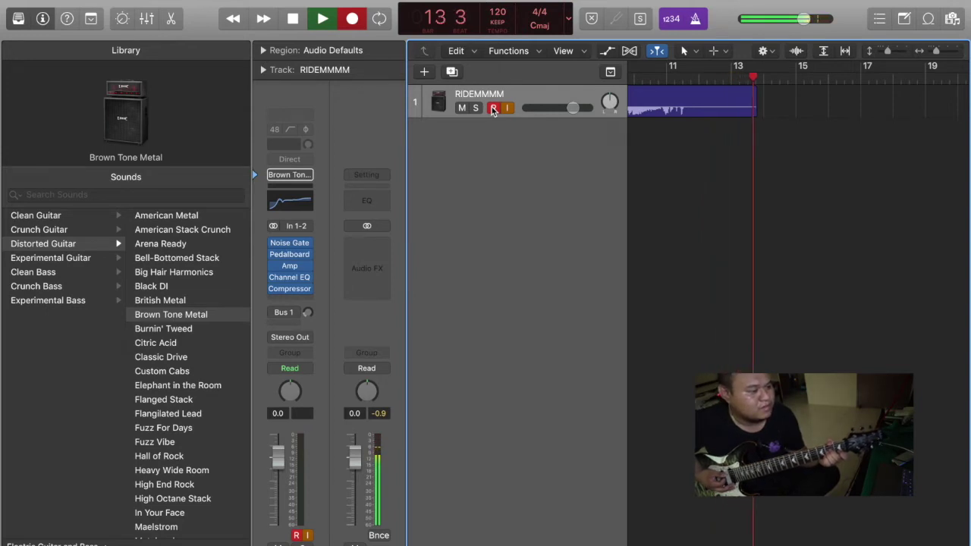
key(r)
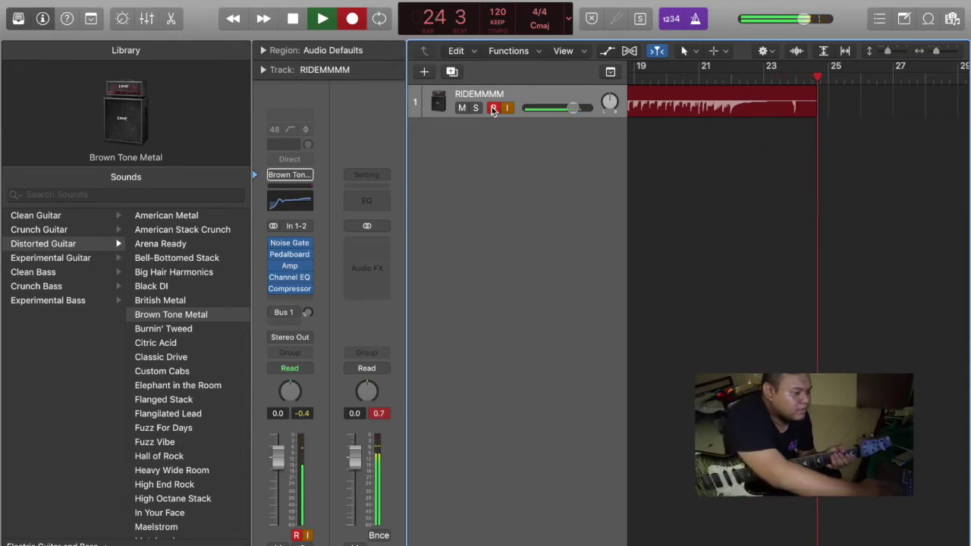
key(space)
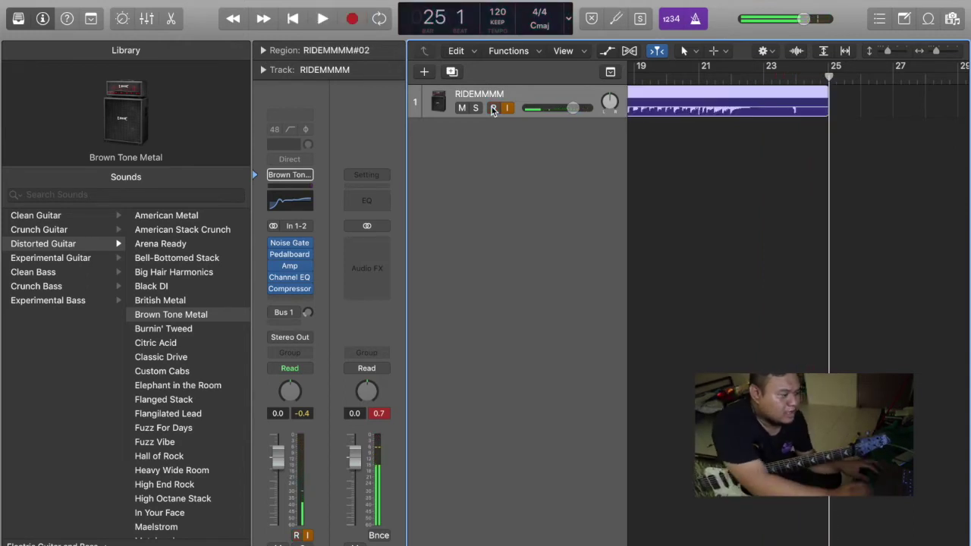
- Create one new Guitar or Bass track with Input 1 + 2, Output 1 + 2 and input monitoring
click(493, 108)
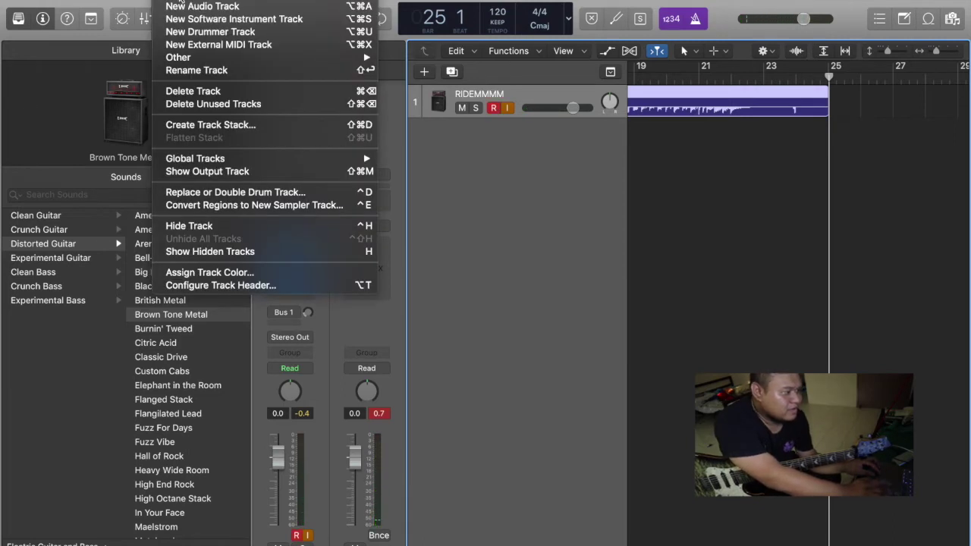
click(182, 4)
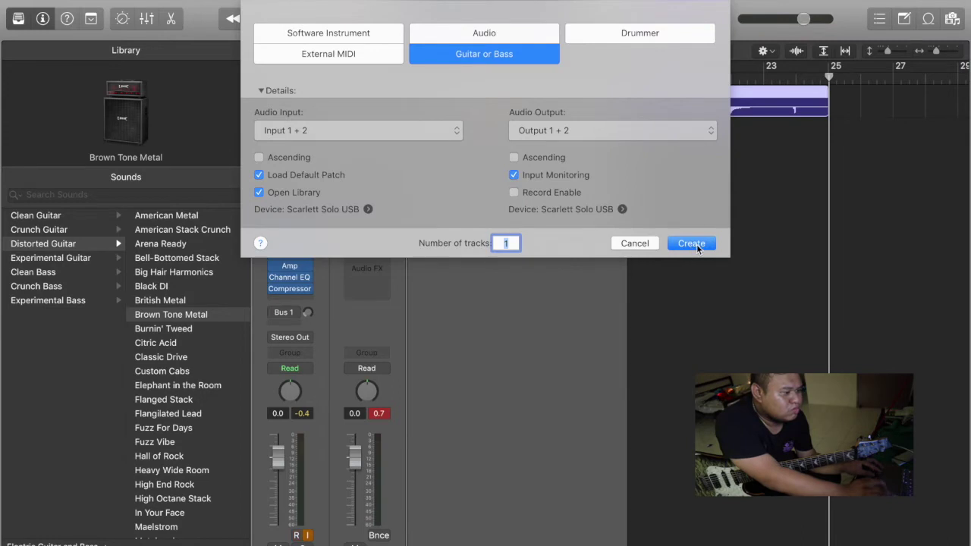
click(691, 243)
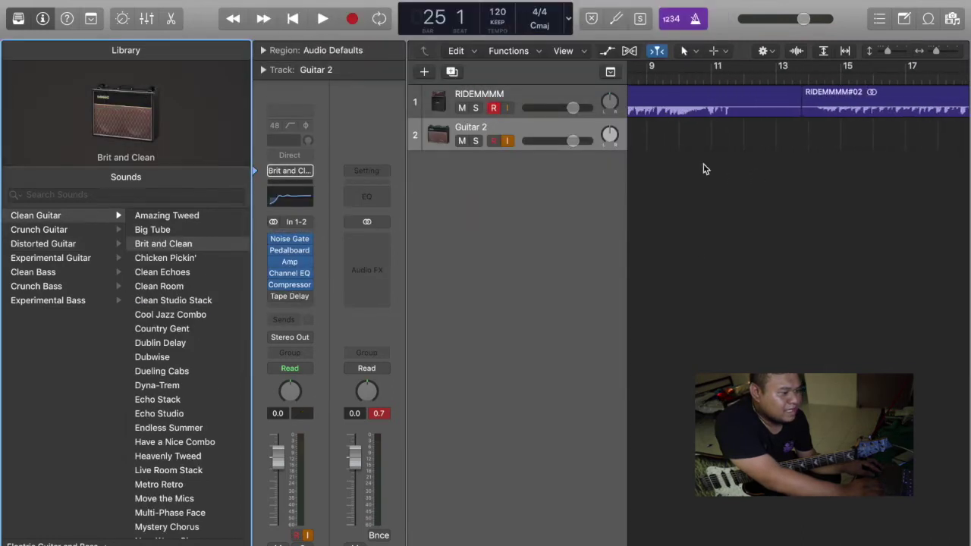
- Place the playhead at bar 14 and load the Brown Tone Metal distorted patch on the second guitar track
click(804, 82)
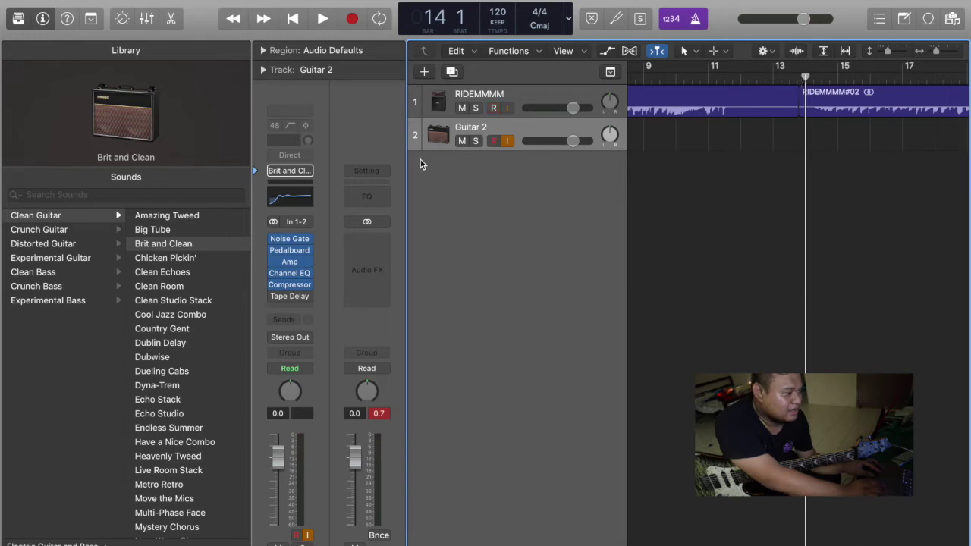
click(66, 245)
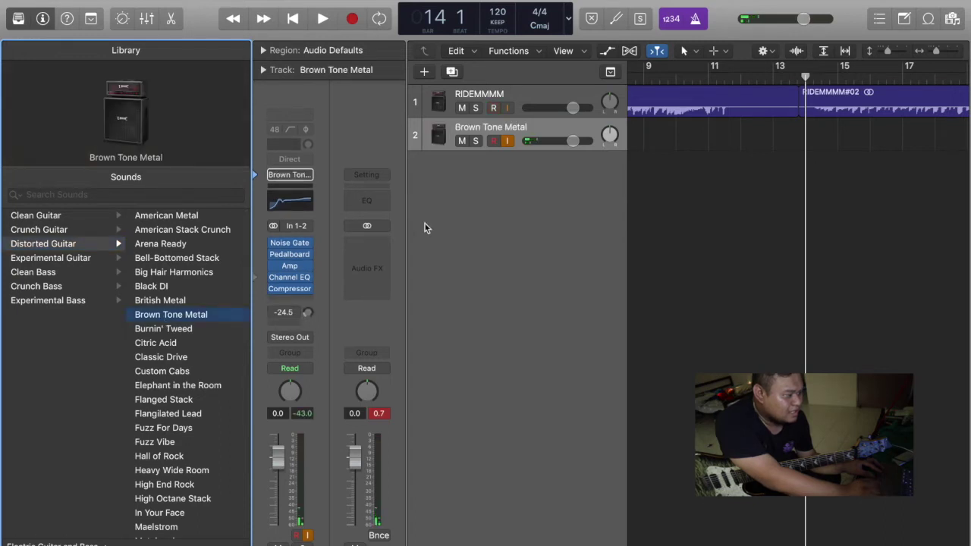
- Disarm the RIDEMMMM track and record a guitar take on the Brown Tone Metal track from bar 14 to bar 34
click(494, 109)
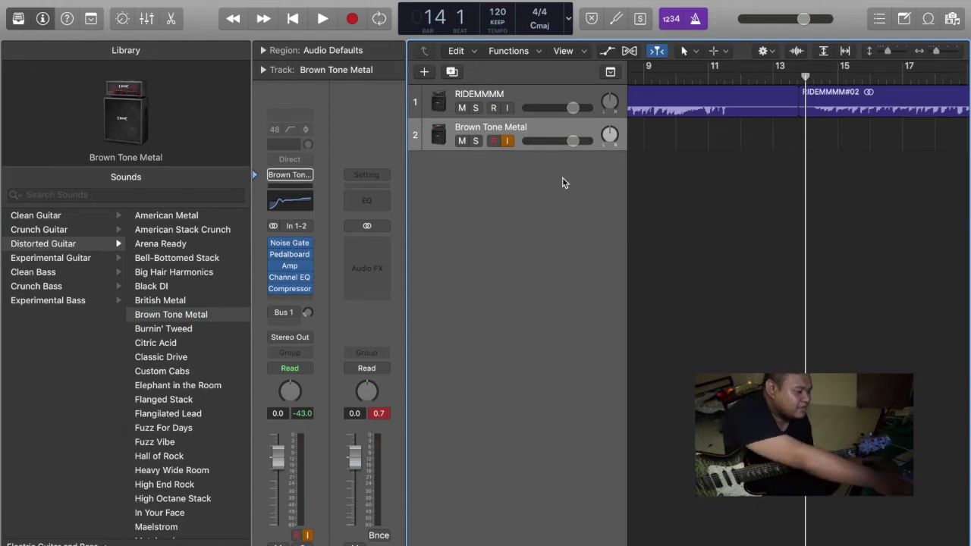
key(r)
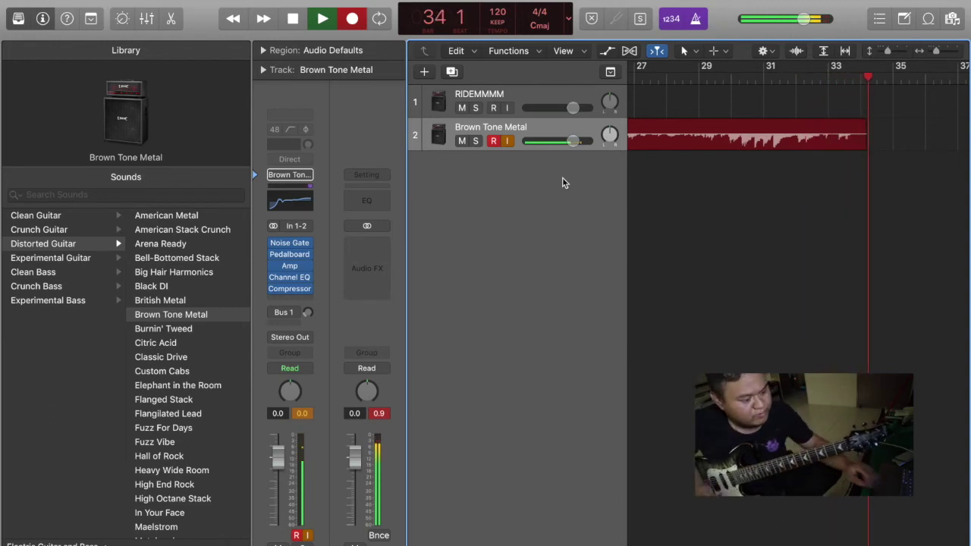
key(space)
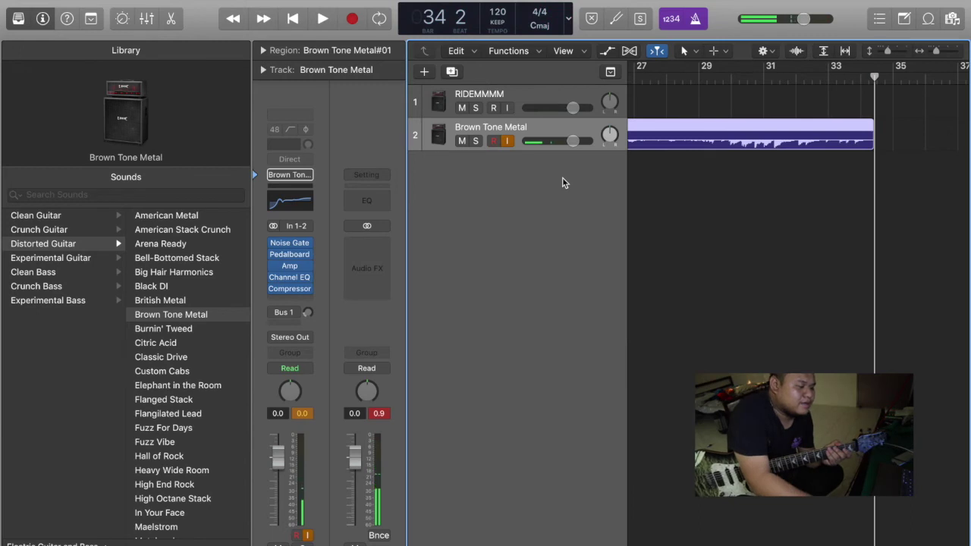
- Play back both guitar tracks from bar 14 and turn off the metronome click
scroll(563, 182, left, 10)
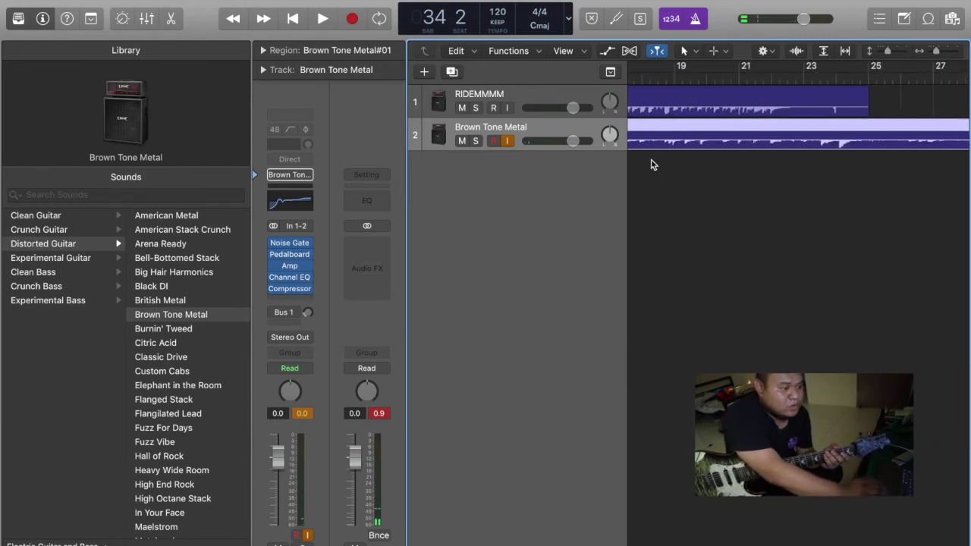
scroll(637, 161, left, 2)
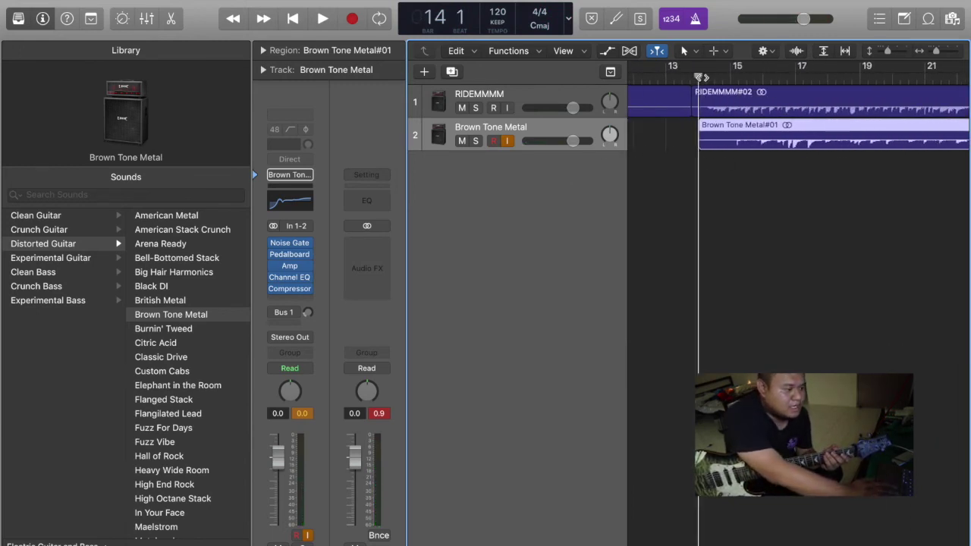
key(space)
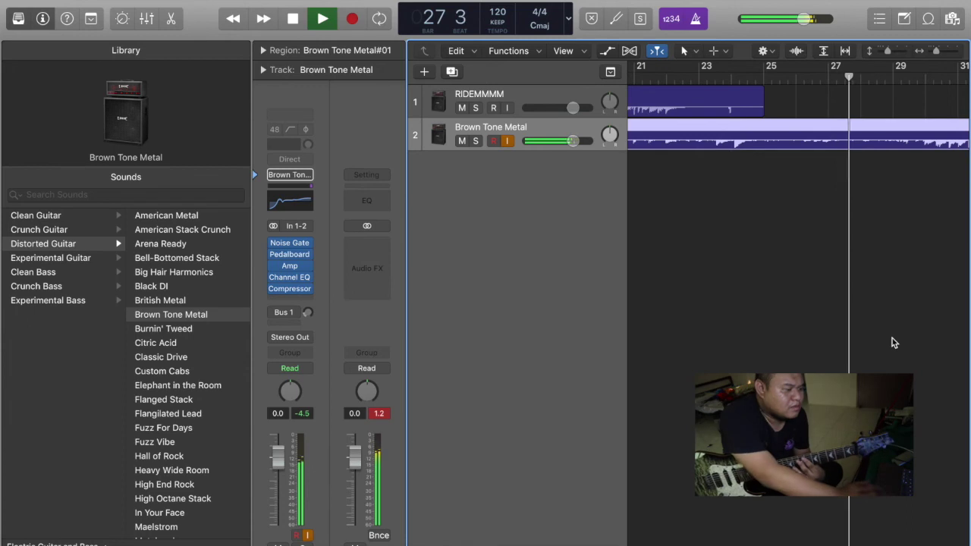
click(696, 21)
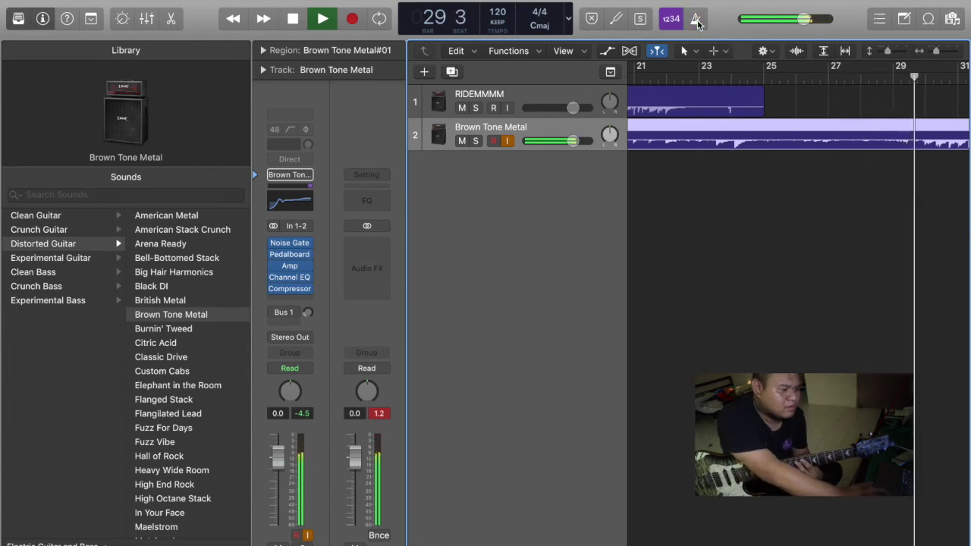